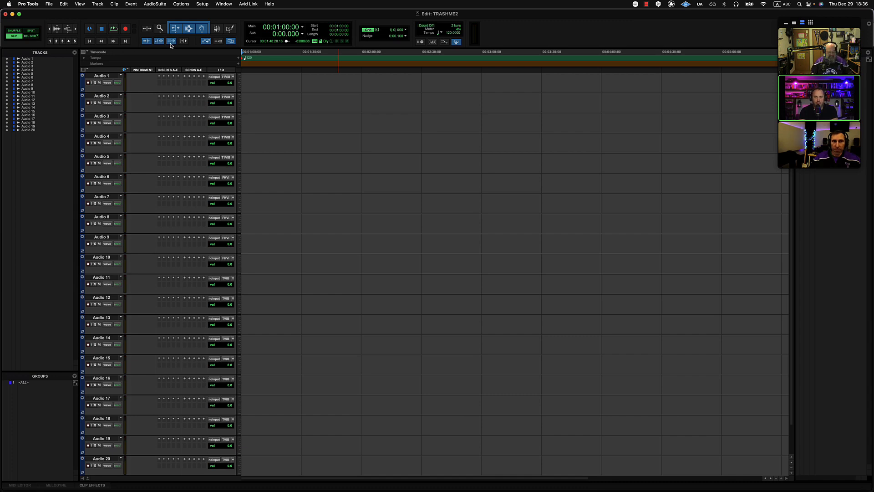
- Show the Mix window and toggle the solo on track Audio 19 on and off
key(super+equal)
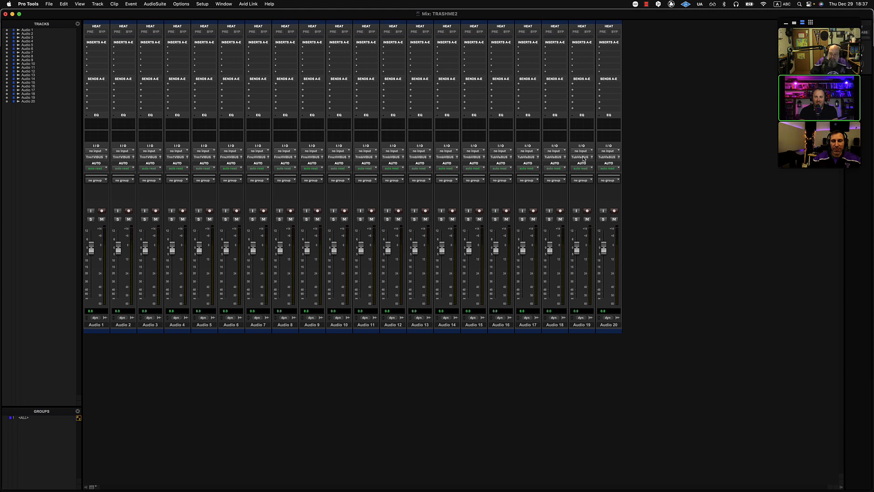
click(576, 219)
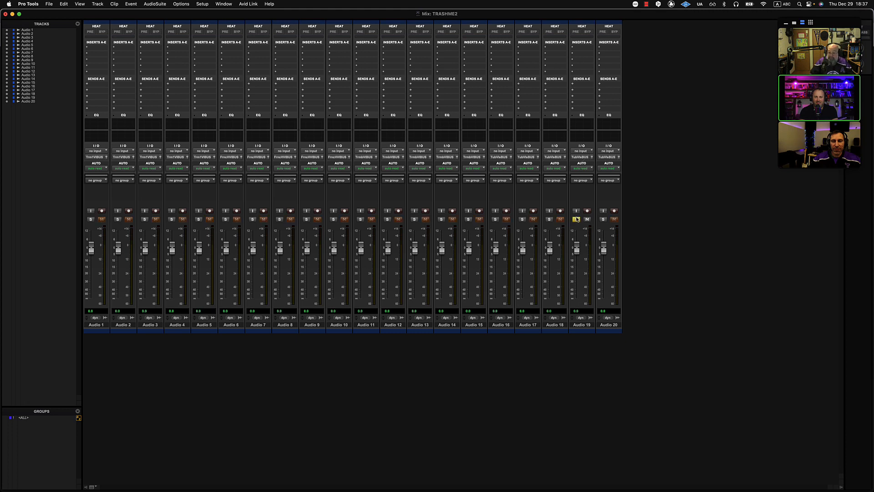
click(576, 219)
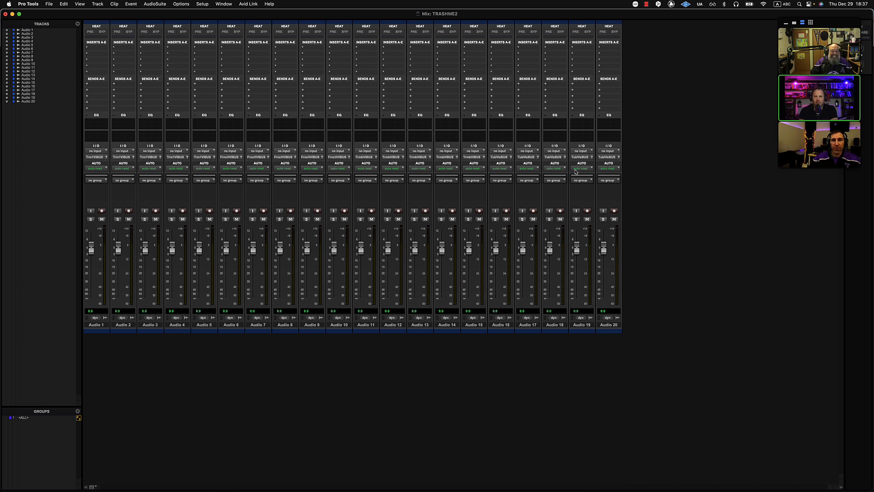
- Select all tracks assigned to the Tuba Vls BUS output and solo them together
right_click(582, 158)
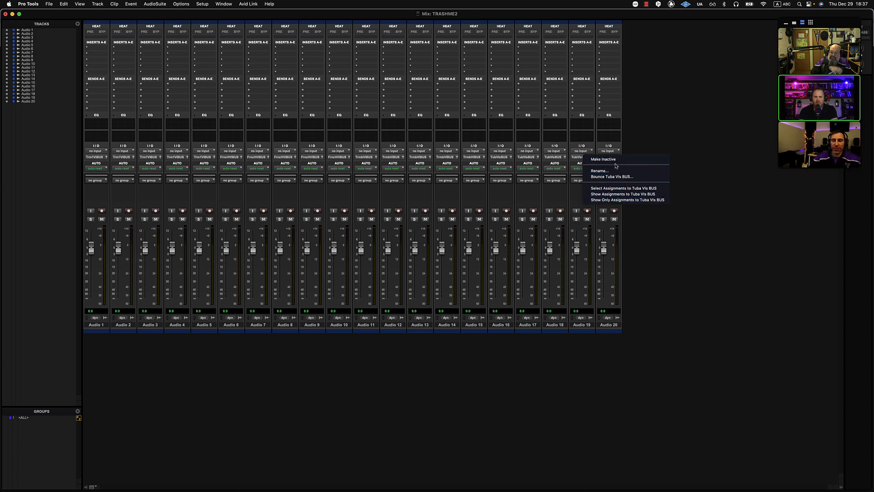
click(626, 189)
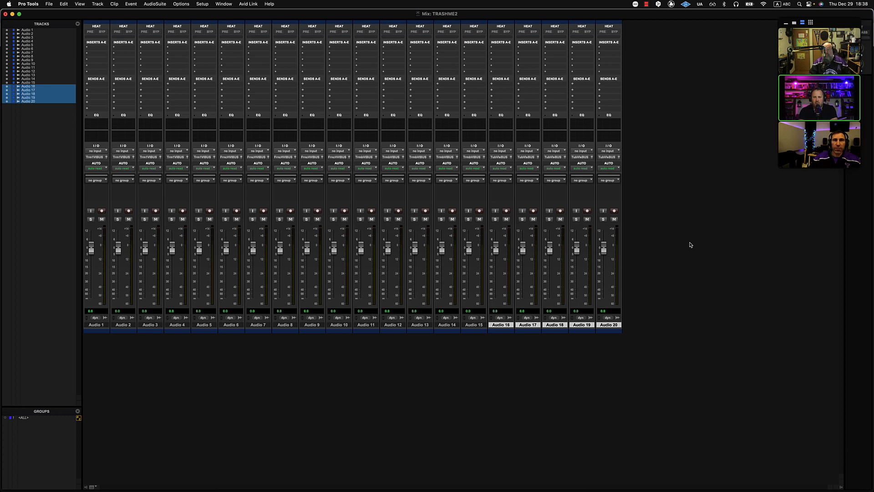
key(shift+s)
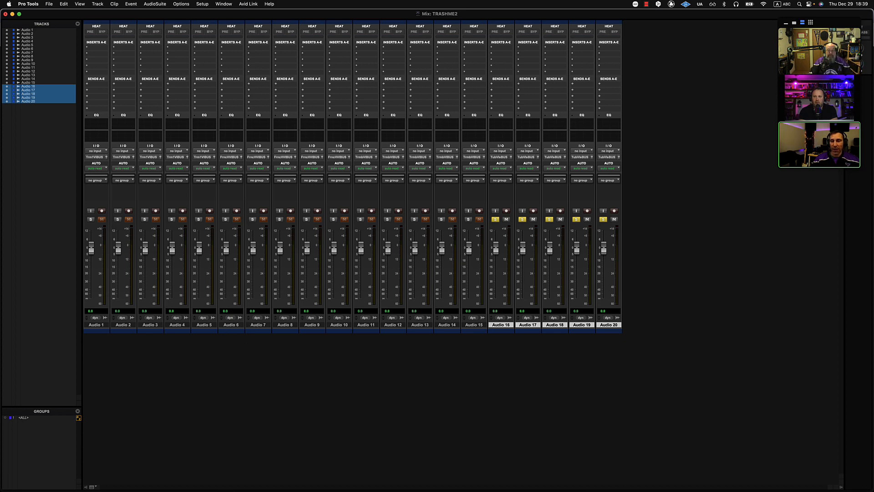
- Select all tracks assigned to the French Horn Vls BUS, starting from Audio 7's output, and solo them together
click(257, 325)
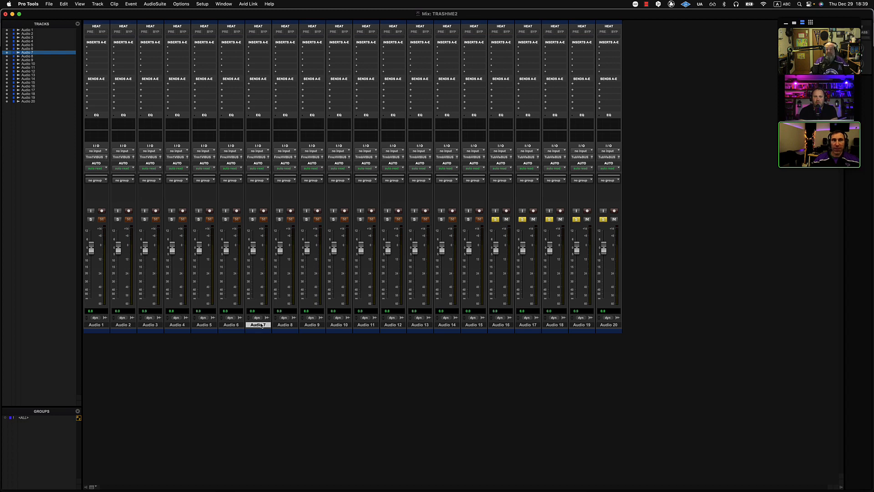
right_click(258, 157)
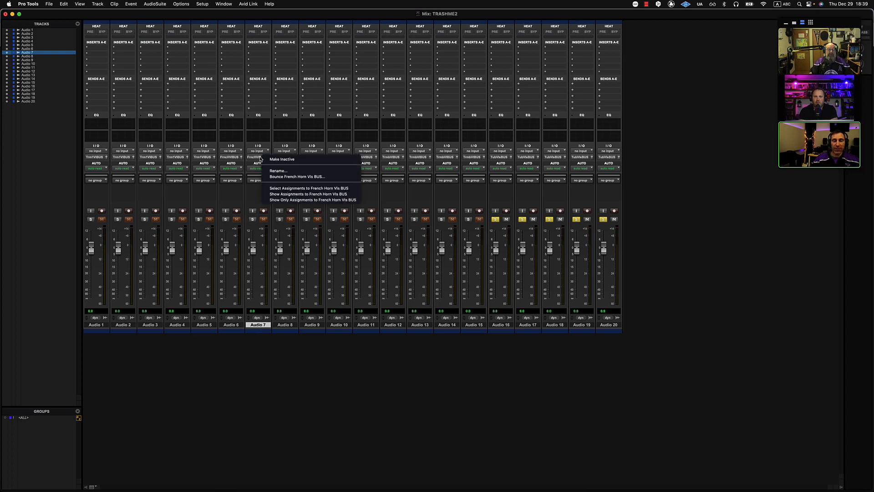
click(320, 189)
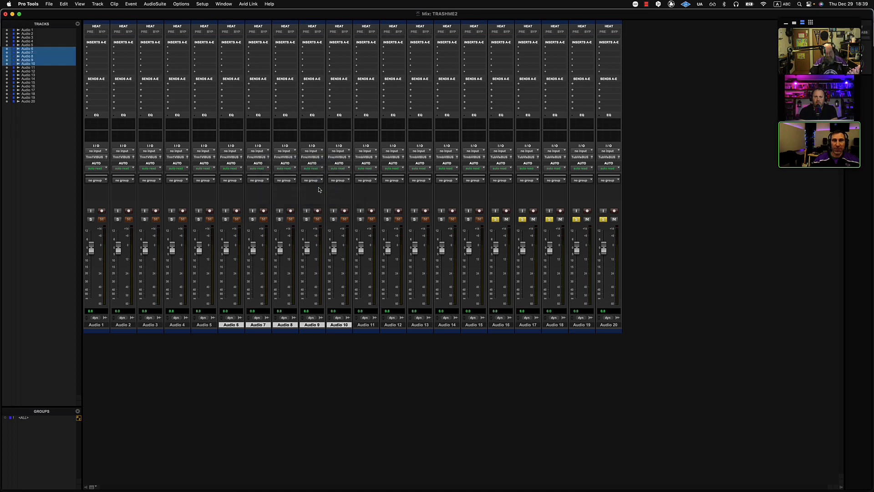
key(shift+s)
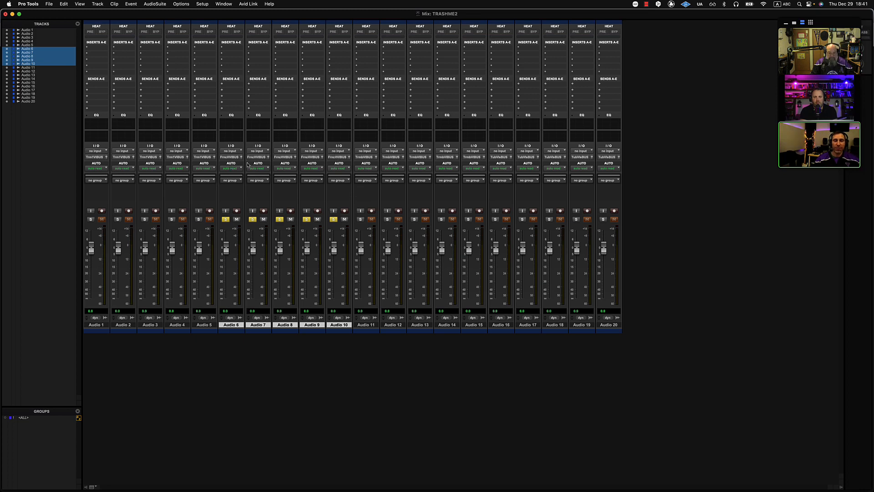
- Route the selected tracks Audio 6 to Audio 10 to a new stereo Aux Input track named SUB FOR HORN
click(332, 158)
mouse_move(332, 159)
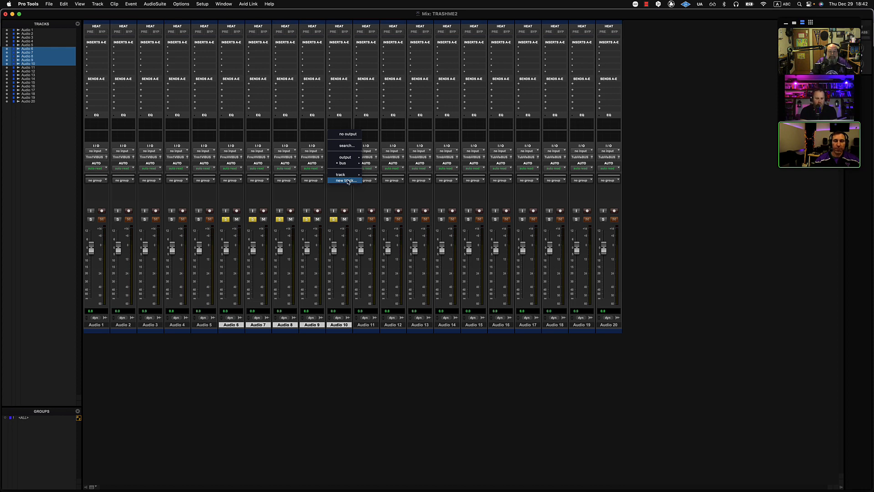
click(348, 181)
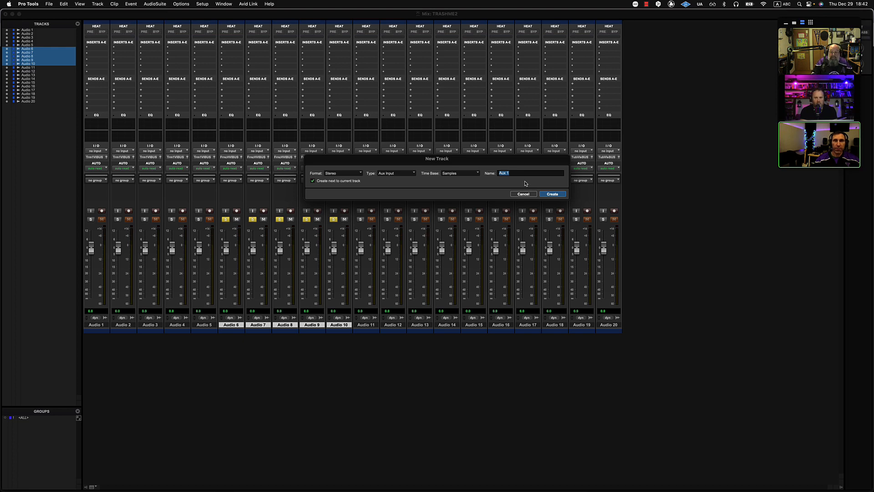
text(SUB)
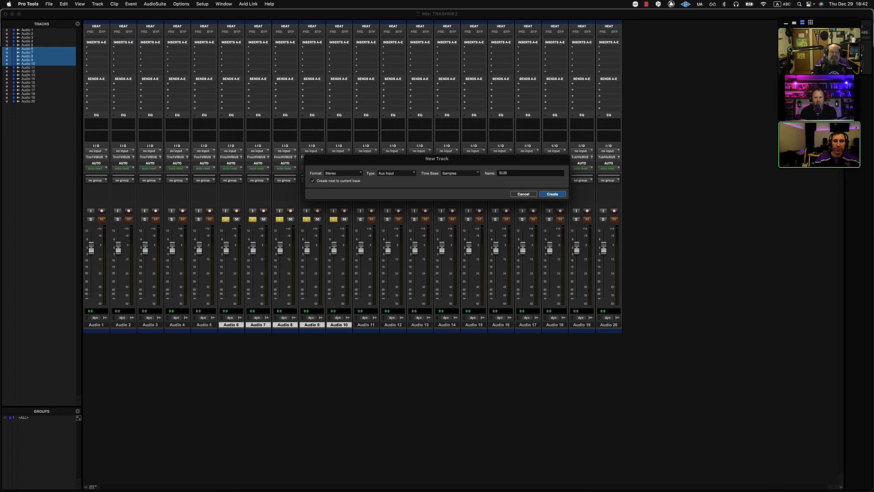
text( FOR HORN)
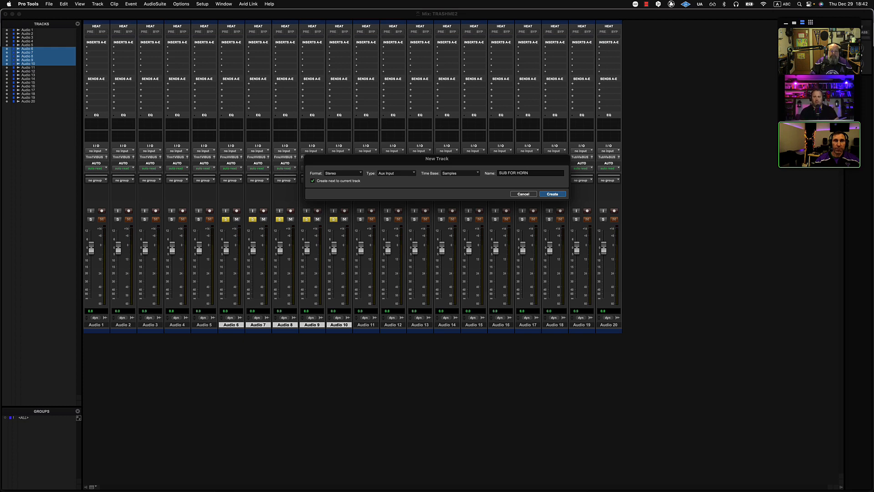
key(Return)
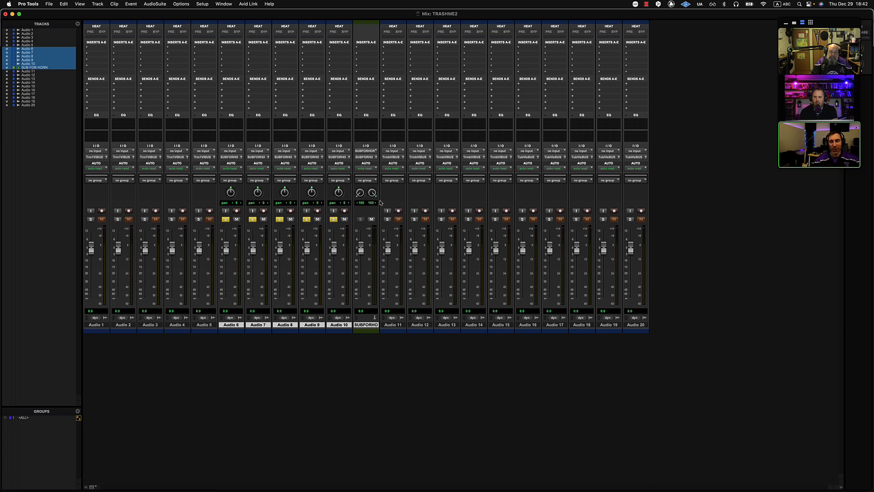
- Clear the solos on Audio 6 to Audio 10 and toggle the SUB FOR HORN track's solo on and off
click(333, 219)
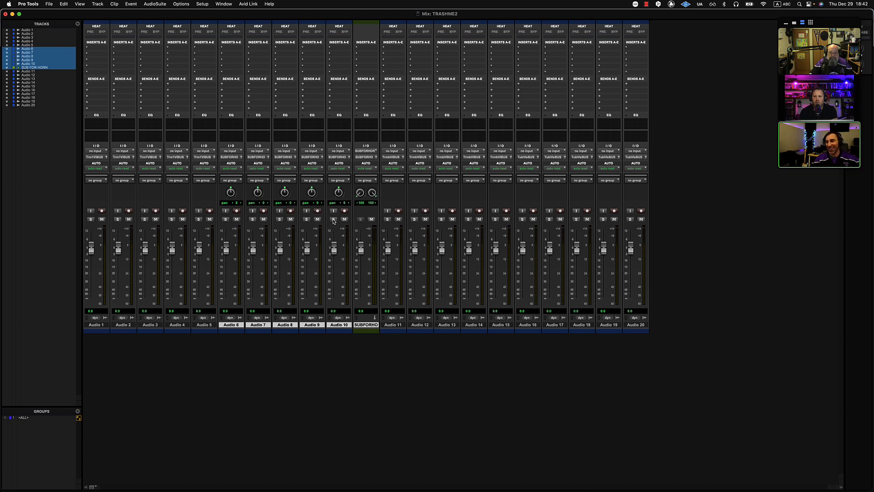
click(361, 219)
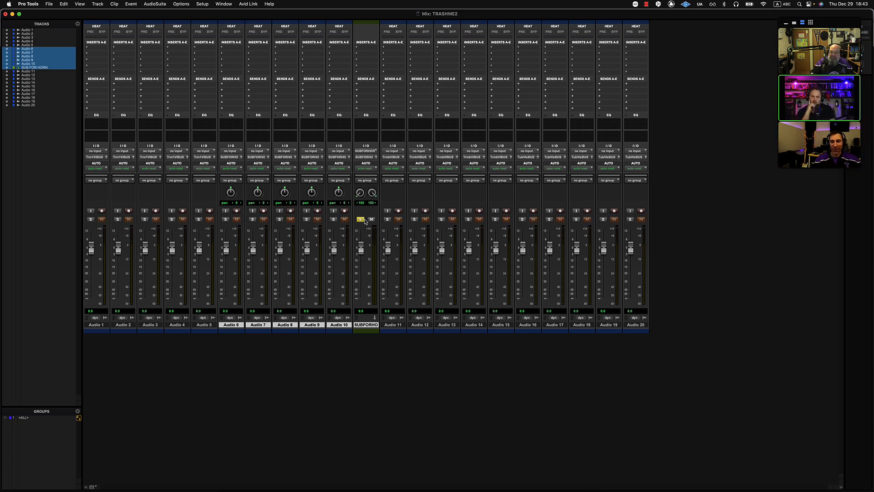
click(360, 219)
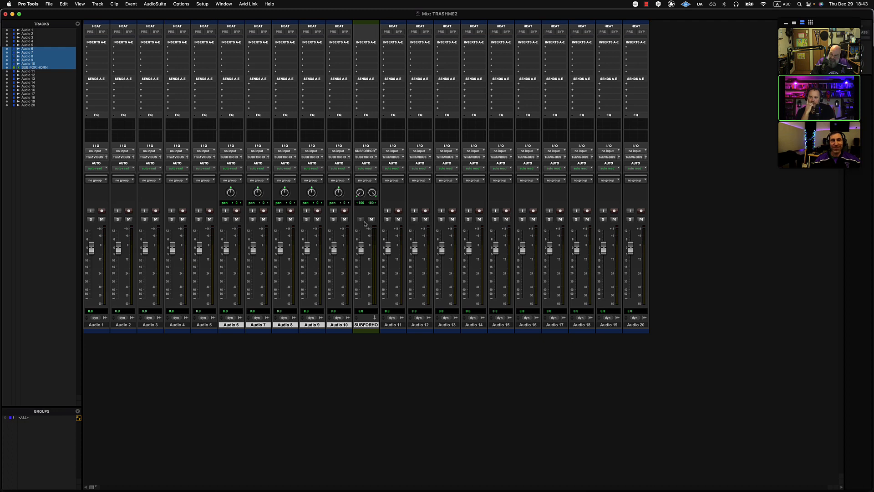
click(361, 220)
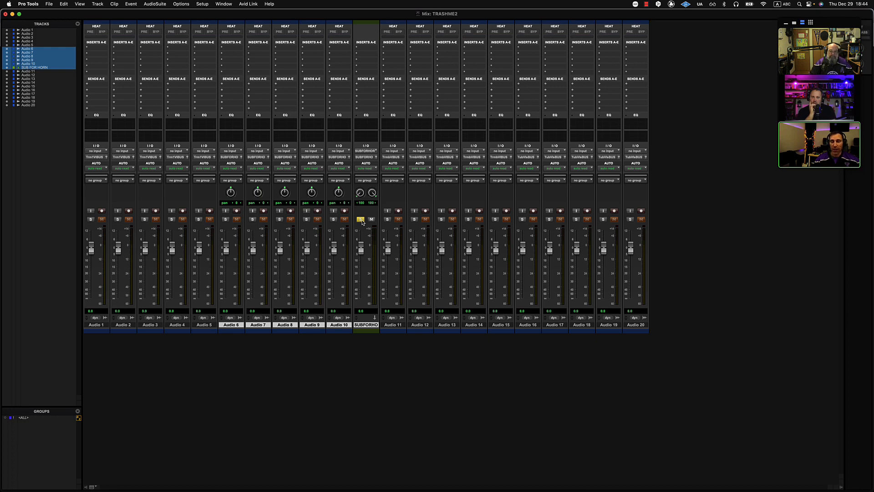
click(361, 220)
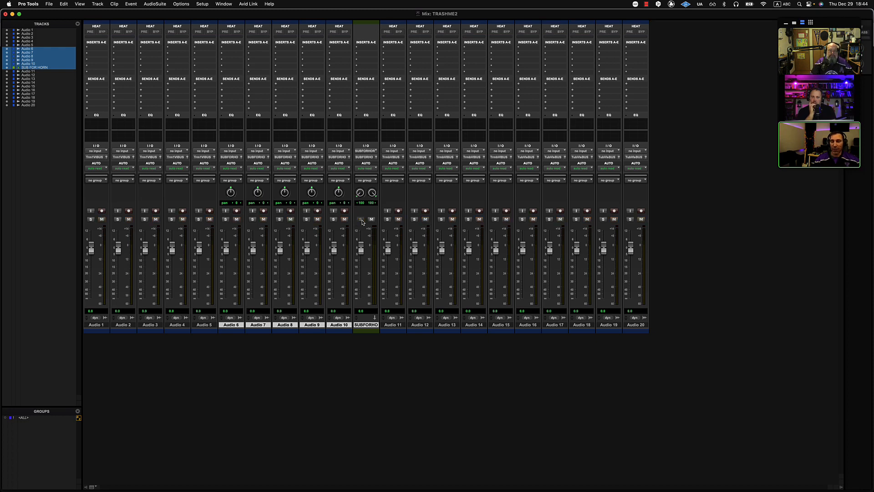
click(391, 325)
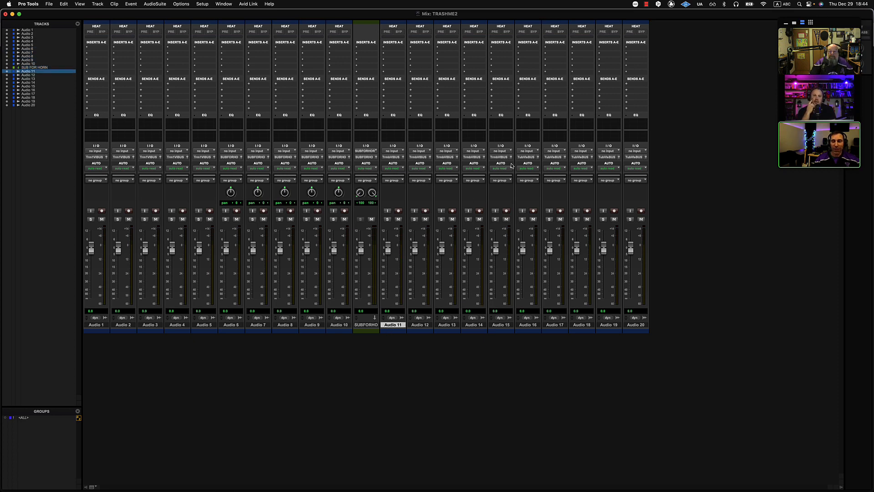
shift+click(507, 325)
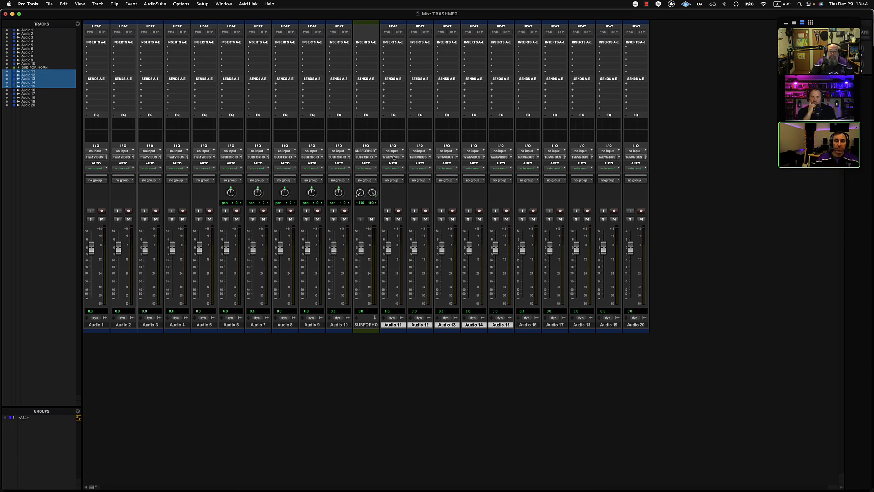
click(394, 157)
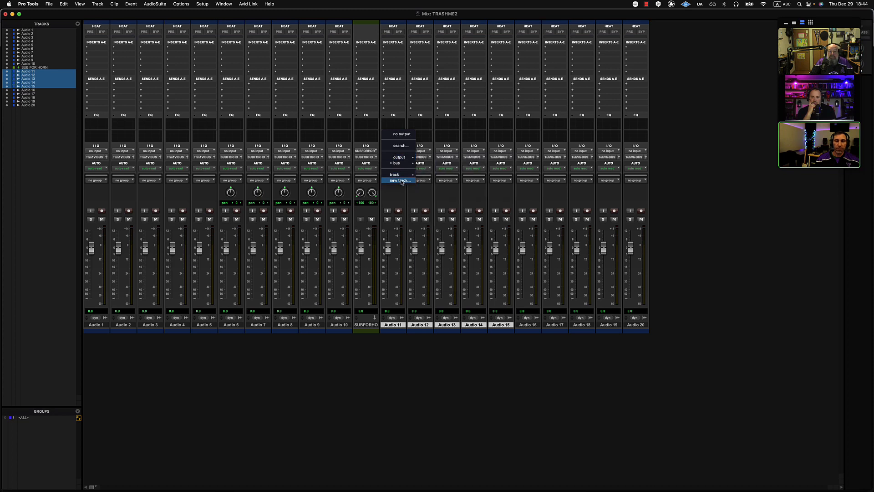
click(400, 180)
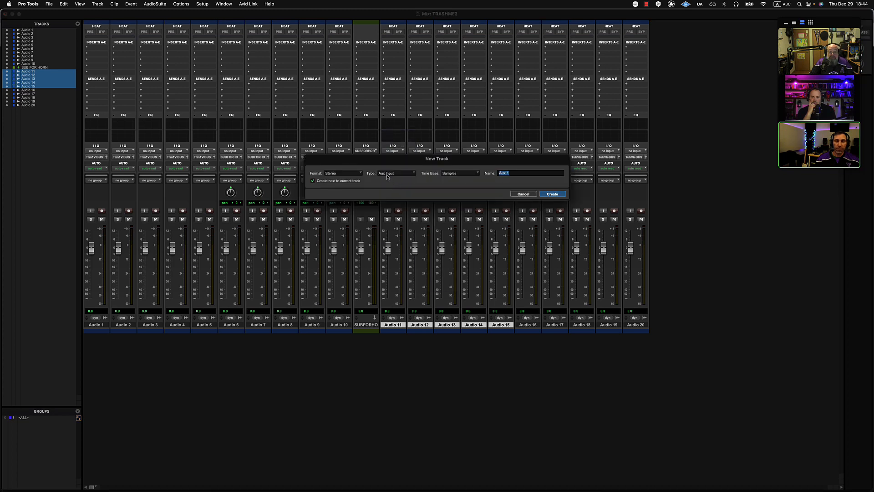
click(387, 177)
click(389, 175)
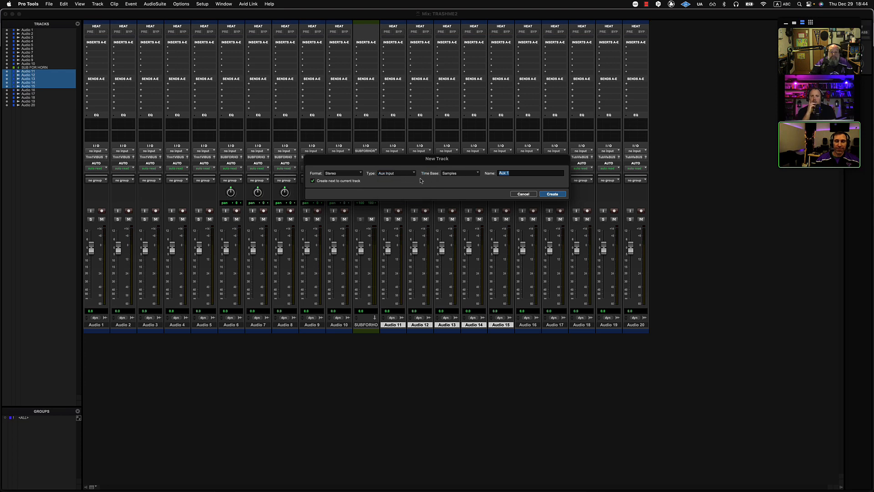
click(409, 174)
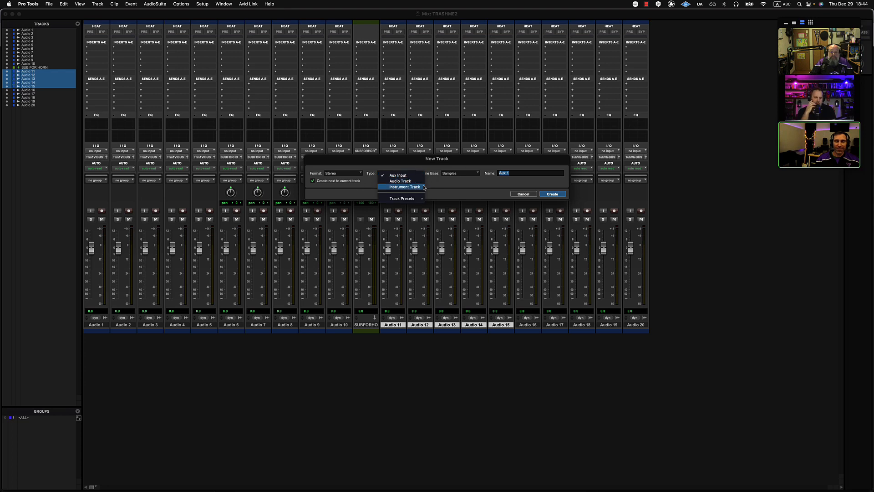
click(396, 176)
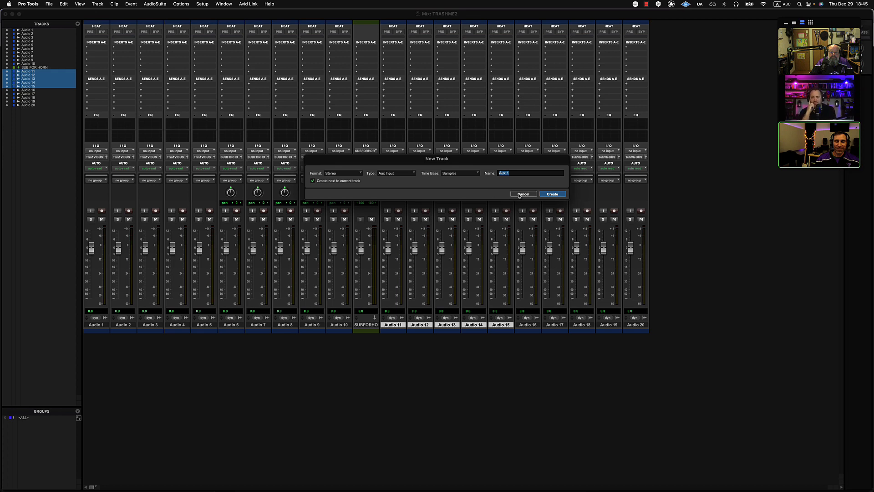
click(523, 194)
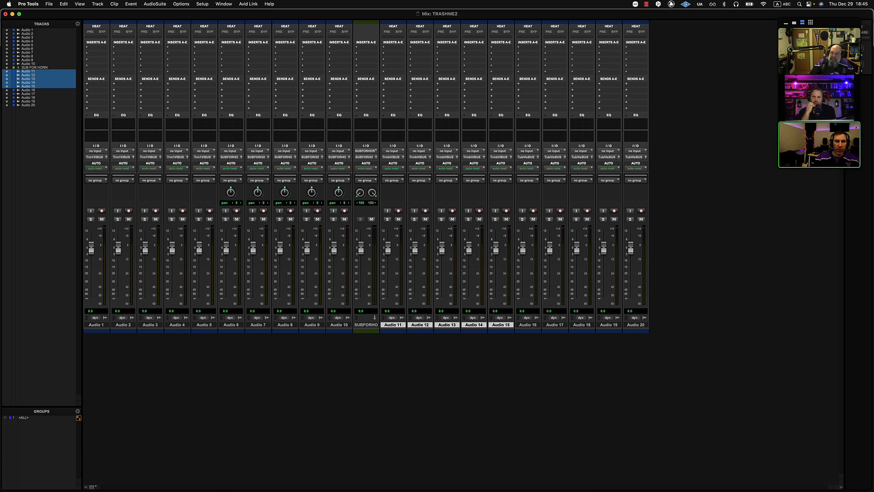
- Convert the SUB FOR HORN aux track into a routing folder
click(365, 325)
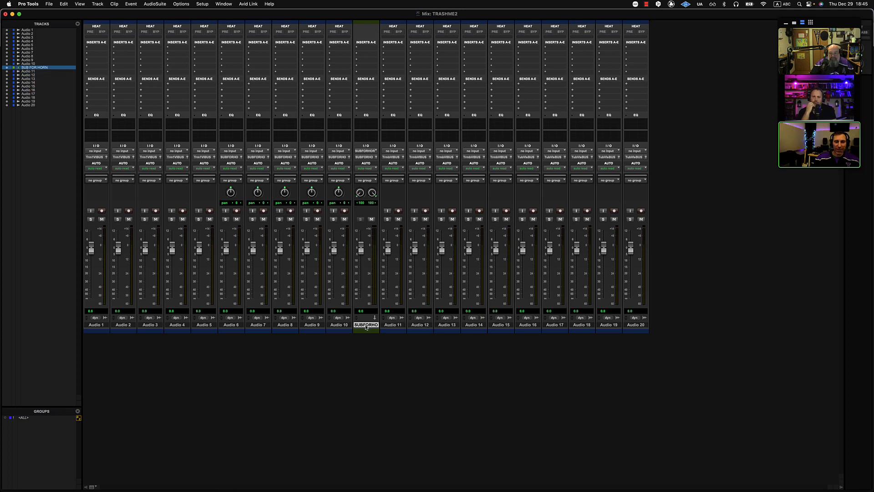
right_click(365, 326)
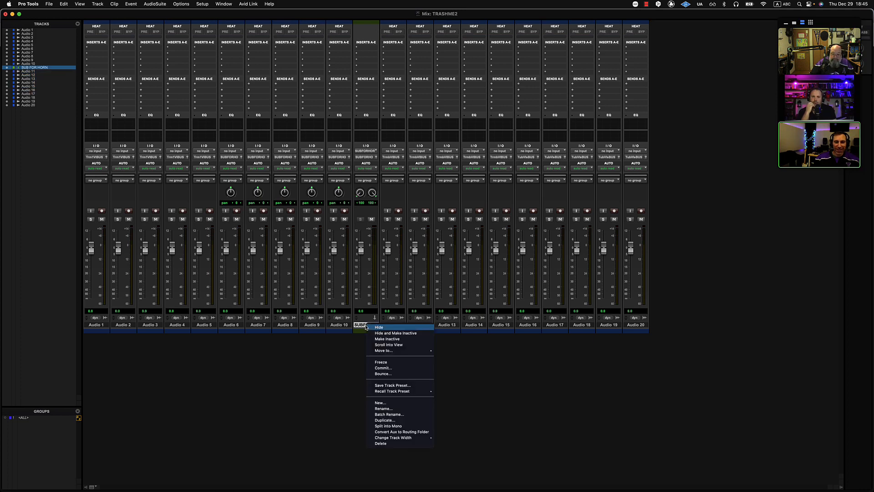
click(390, 431)
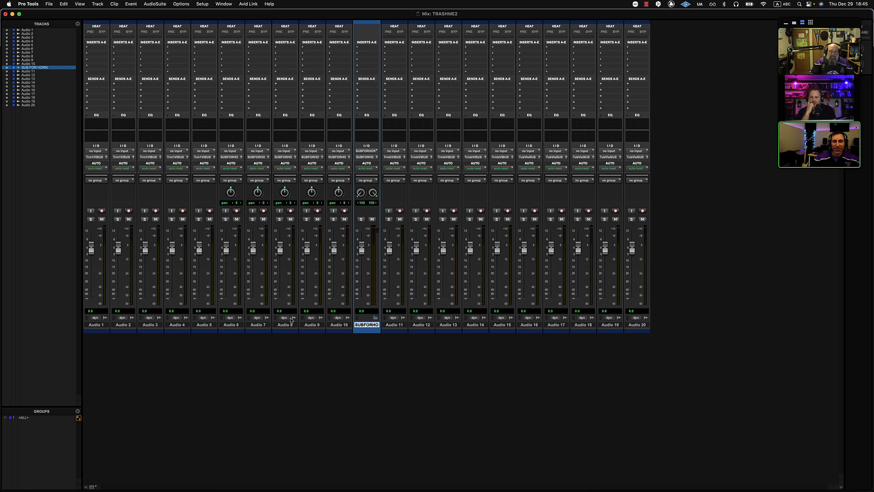
- Move tracks Audio 11 to Audio 15 into a new mono routing folder named SUB FOR BONE, with the tracks routed to it
click(401, 326)
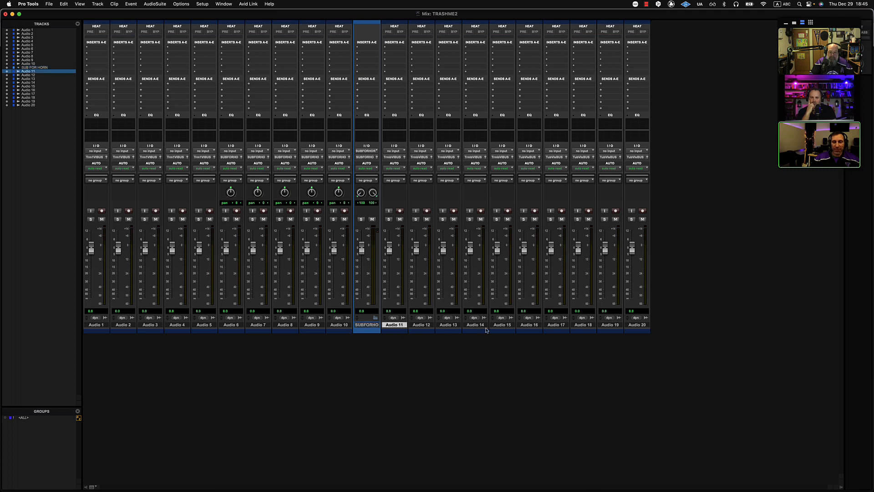
shift+click(500, 326)
right_click(514, 324)
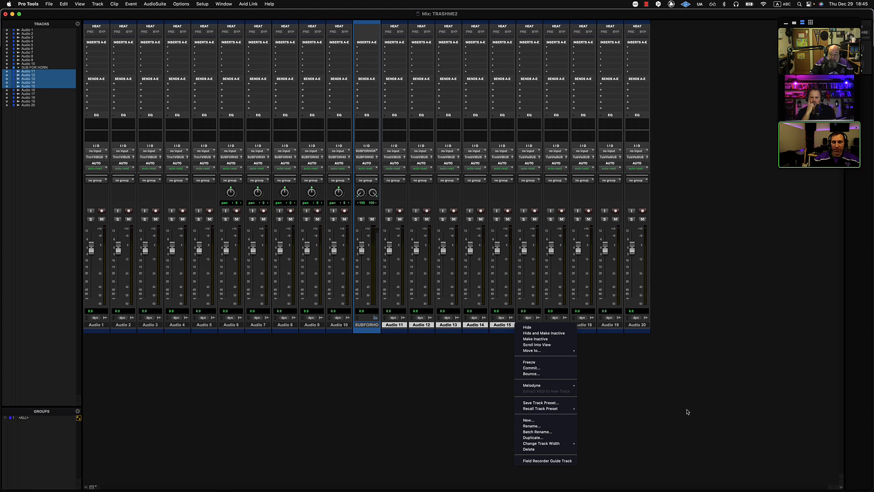
mouse_move(569, 351)
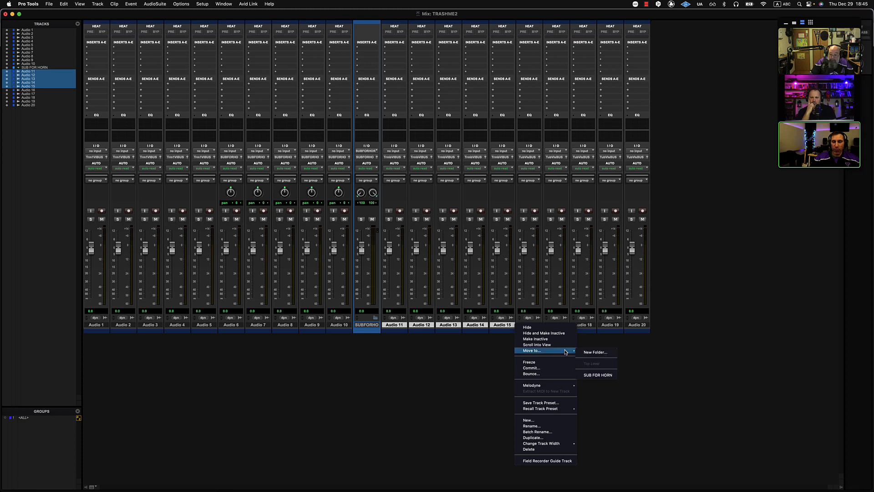
click(596, 353)
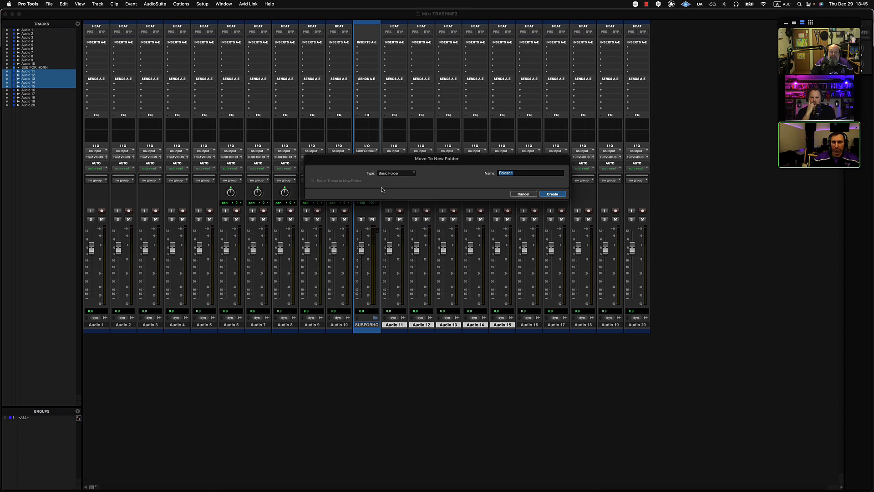
click(403, 174)
click(400, 177)
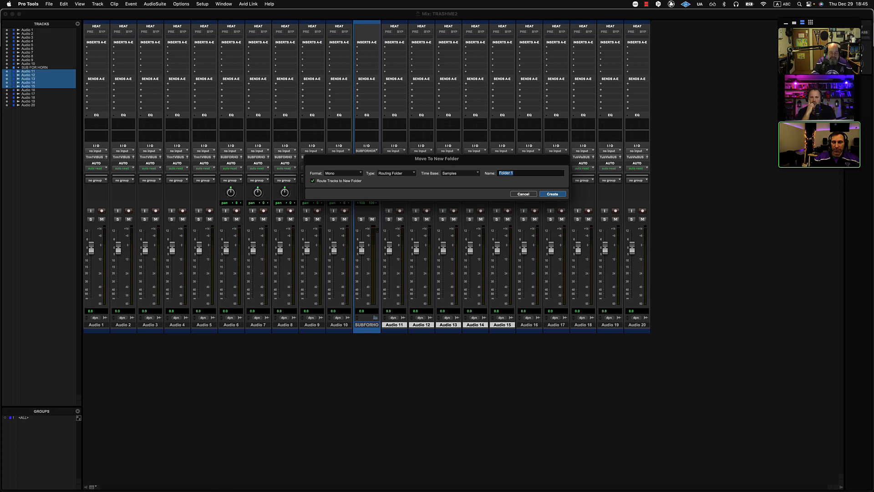
text(SU)
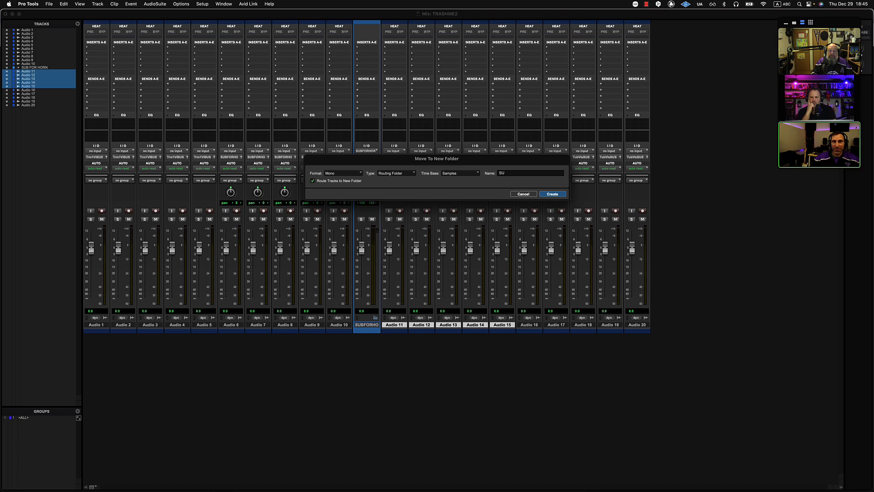
text(B FOR BO)
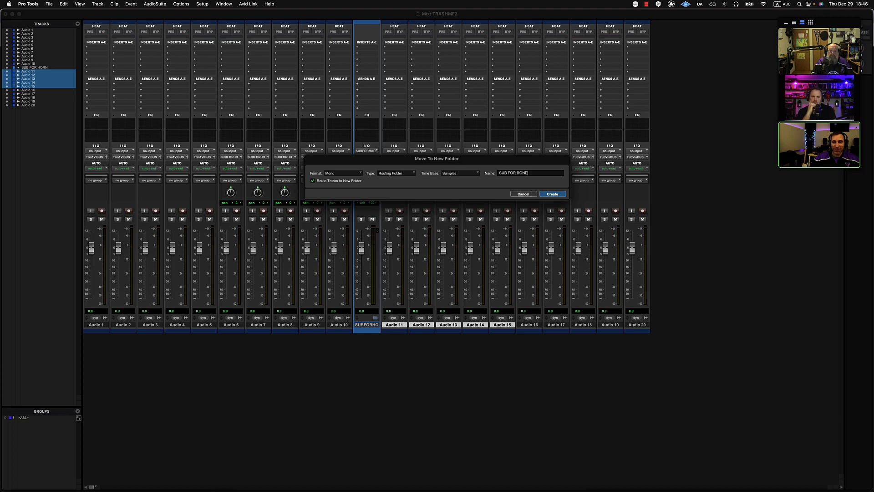
text(NE)
key(Return)
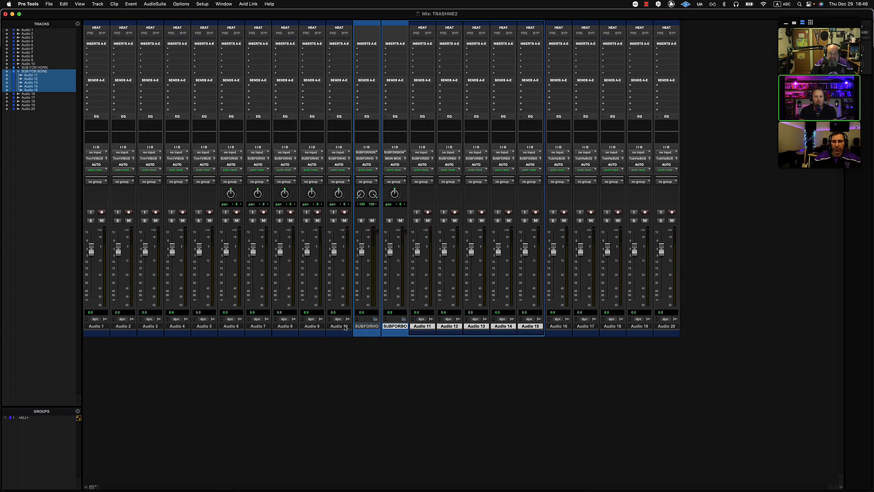
- Move tracks Audio 6 to Audio 10 into the SUB FOR HORN routing folder
click(345, 327)
shift+click(231, 326)
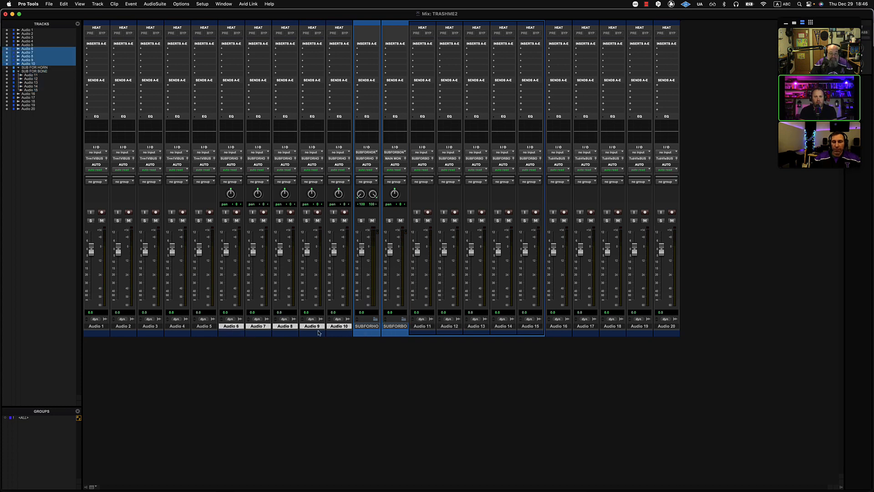
drag(345, 327, 368, 328)
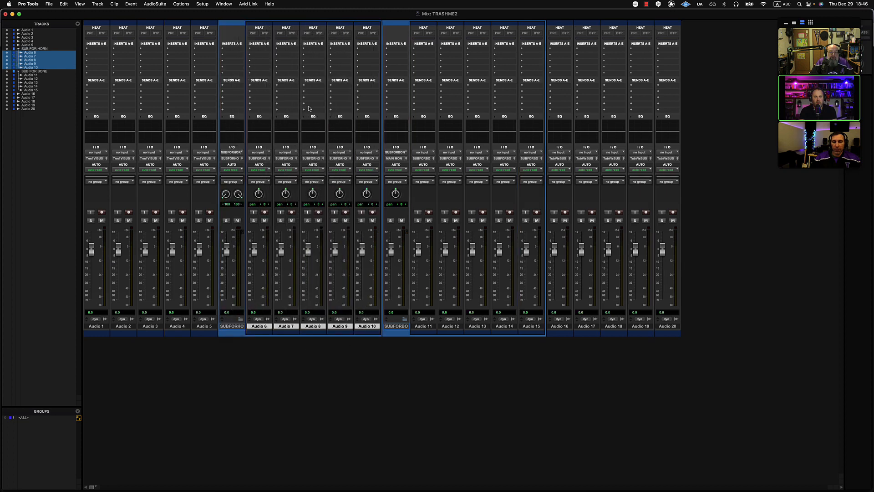
- Select the SUB FOR HORN folder track and its member tracks Audio 6 to Audio 10 in turn
click(232, 326)
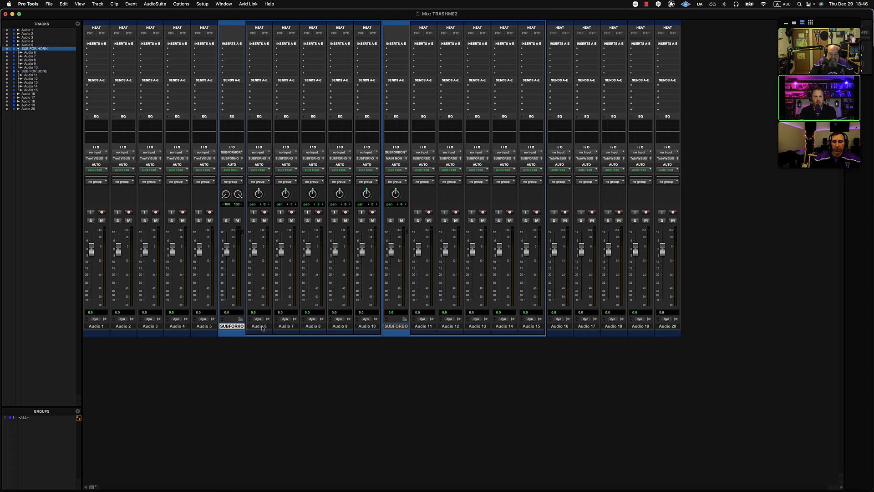
click(262, 326)
shift+click(369, 327)
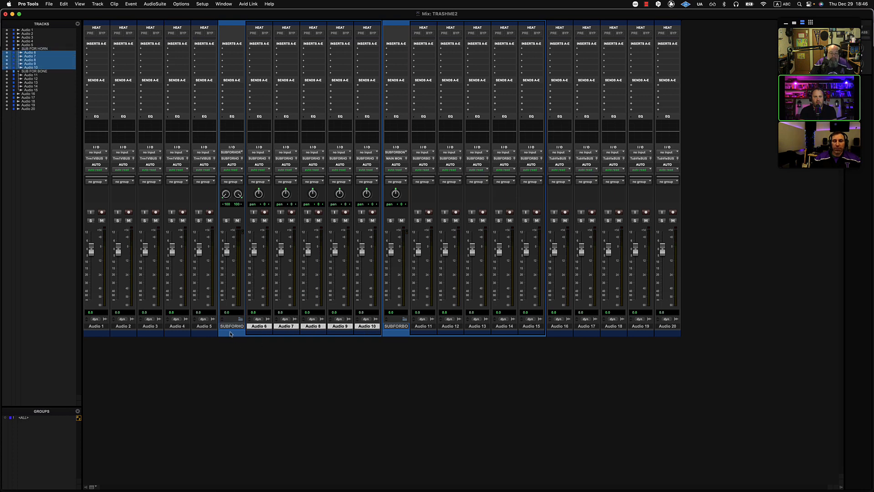
click(230, 327)
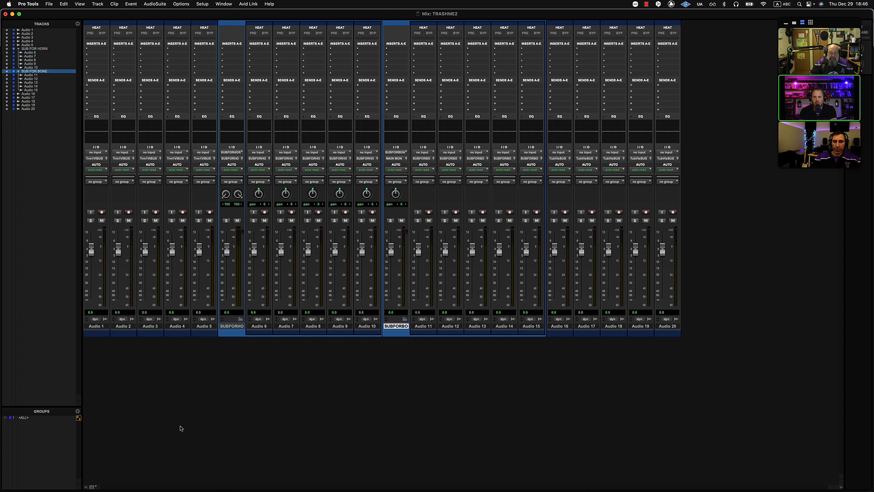
- Toggle the solo on the SUB FOR BONE folder, unmute its member track Audio 14, and leave the folder soloed
click(390, 221)
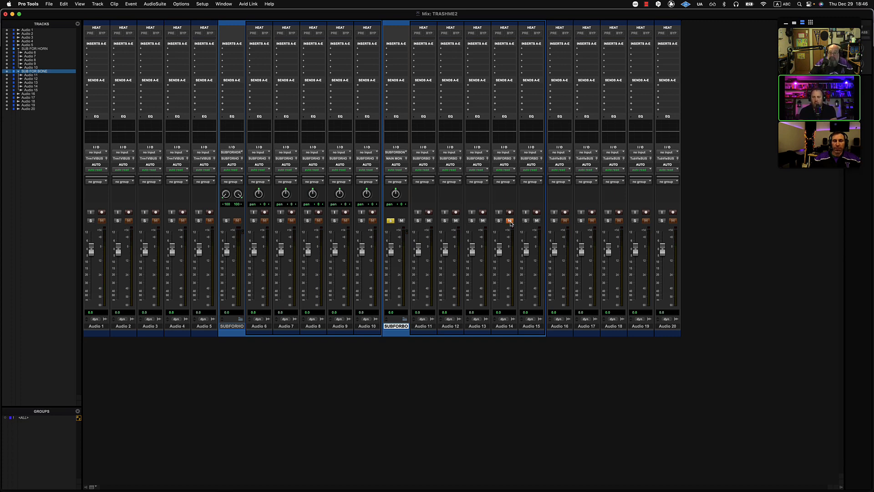
click(510, 221)
click(391, 221)
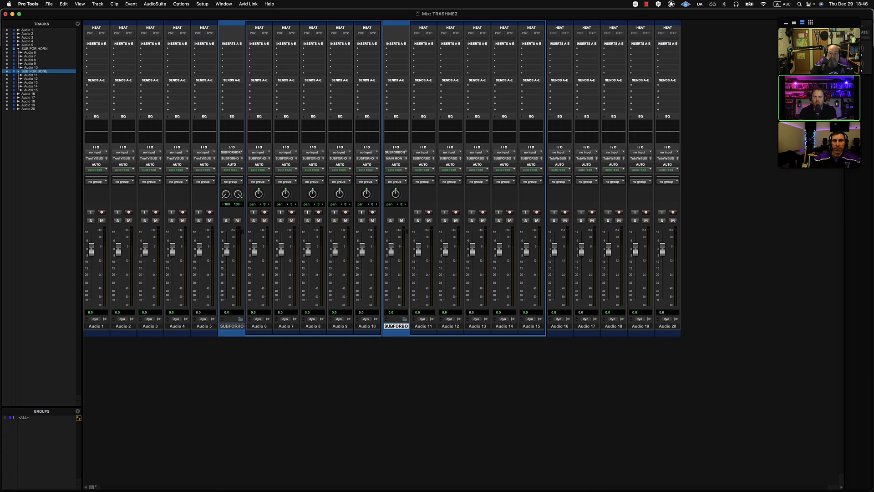
click(390, 221)
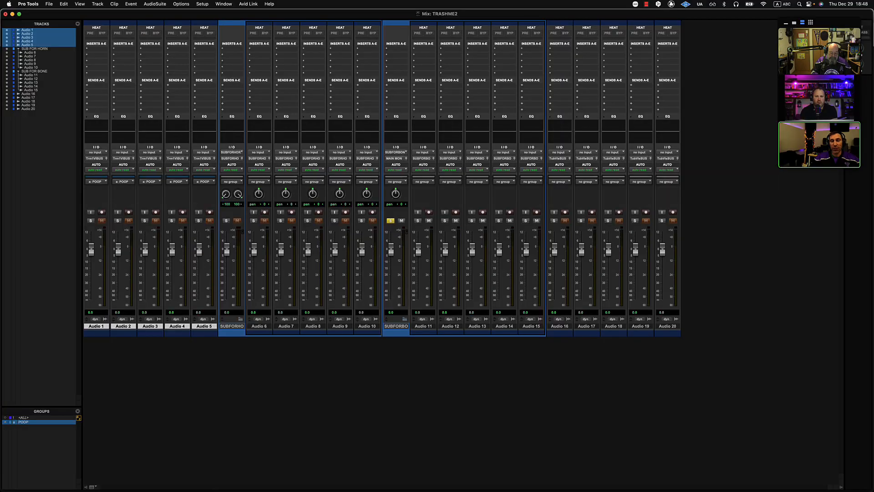
- Create a VCA Master track named VCA FOR TRUMPET and assign it to the POOP group
key(super+shift+n)
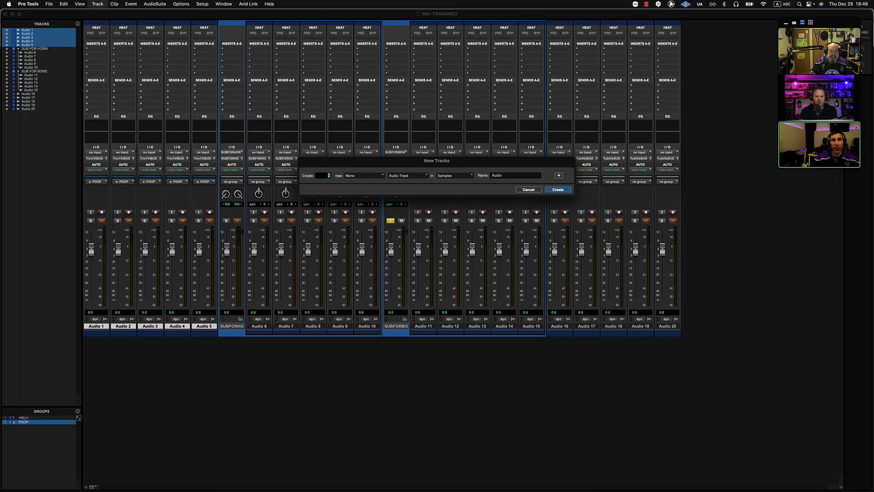
key(super+Down)
key(super+Down)
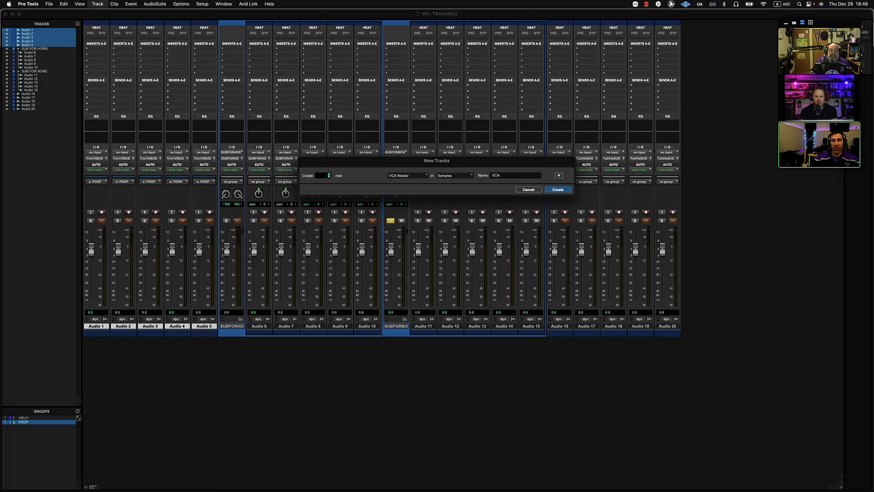
double_click(501, 177)
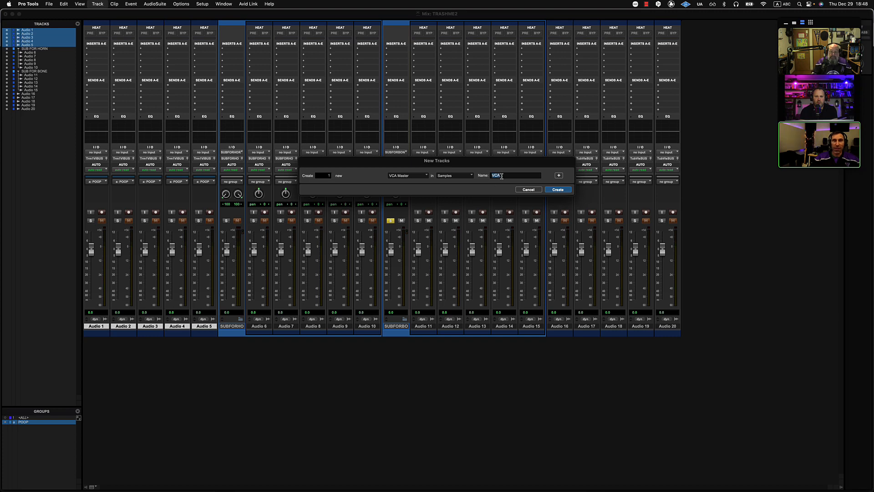
text(VCA FOR TRUMPET)
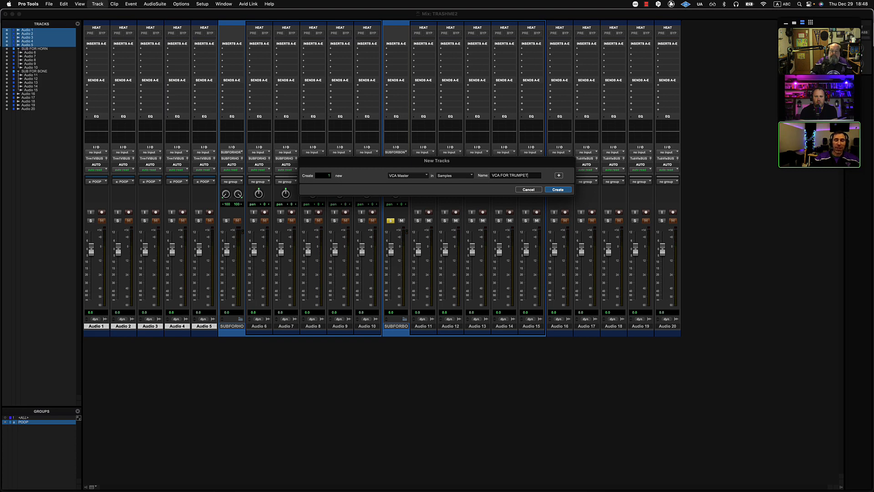
key(Return)
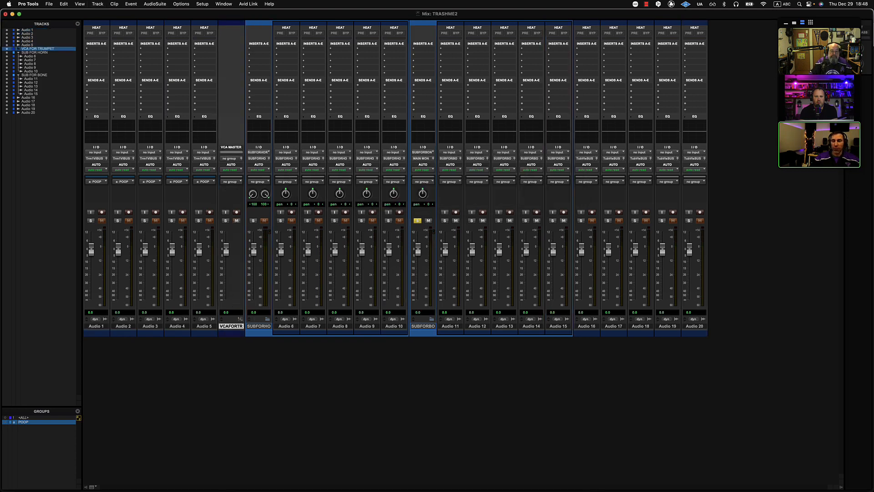
click(230, 158)
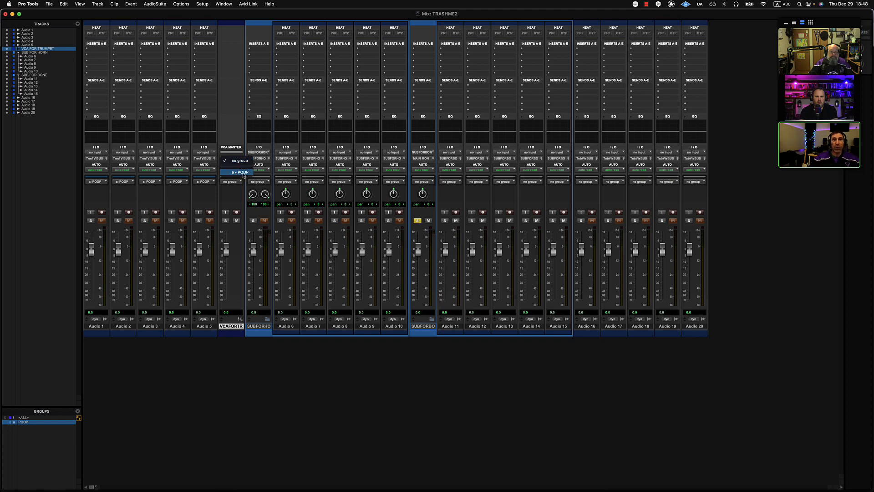
click(241, 173)
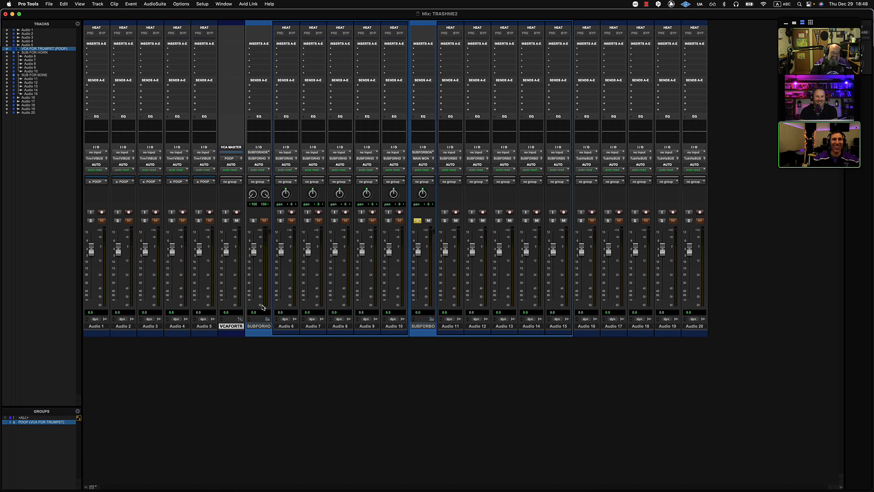
- Clear the solo on the SUB FOR BONE folder and deactivate the POOP group
click(418, 221)
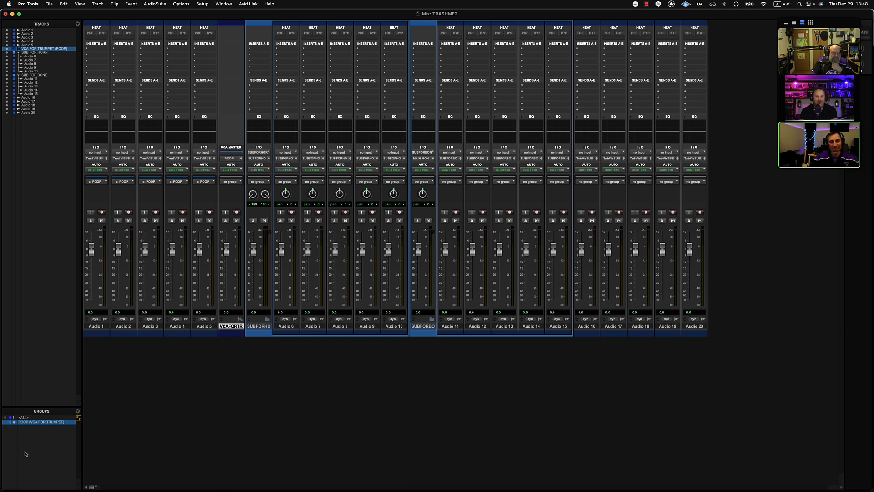
click(31, 422)
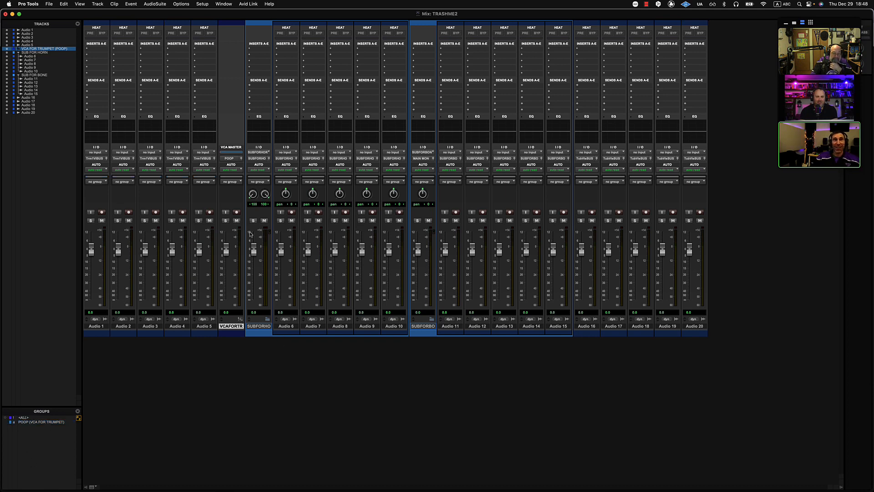
- Toggle the VCA FOR TRUMPET solo on and off, solo SUB FOR HORN, and switch the solo back to VCA FOR TRUMPET
click(226, 221)
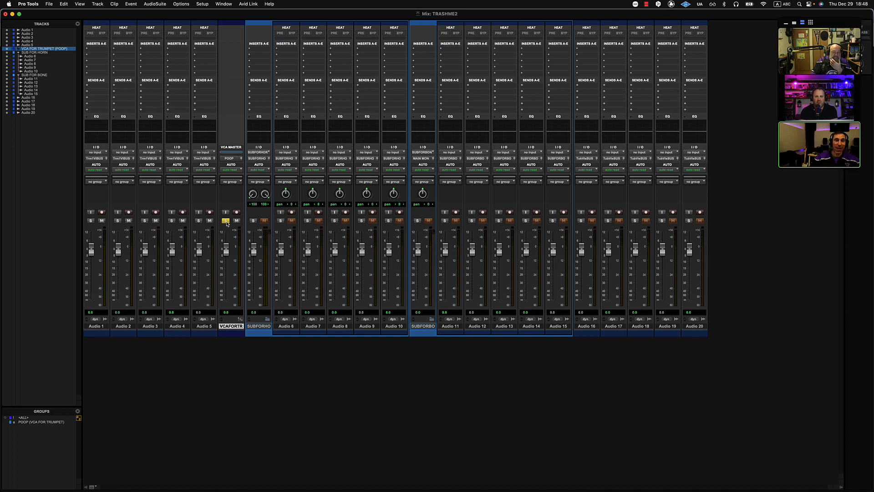
click(226, 221)
click(253, 221)
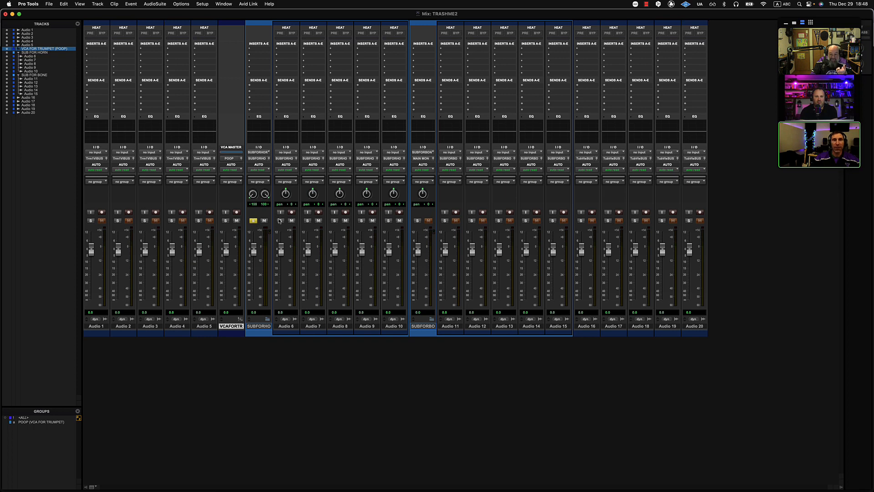
click(226, 221)
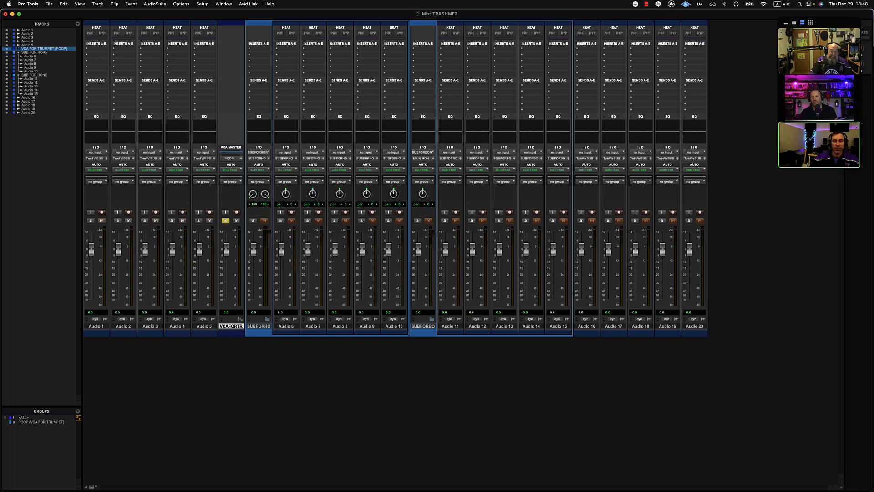